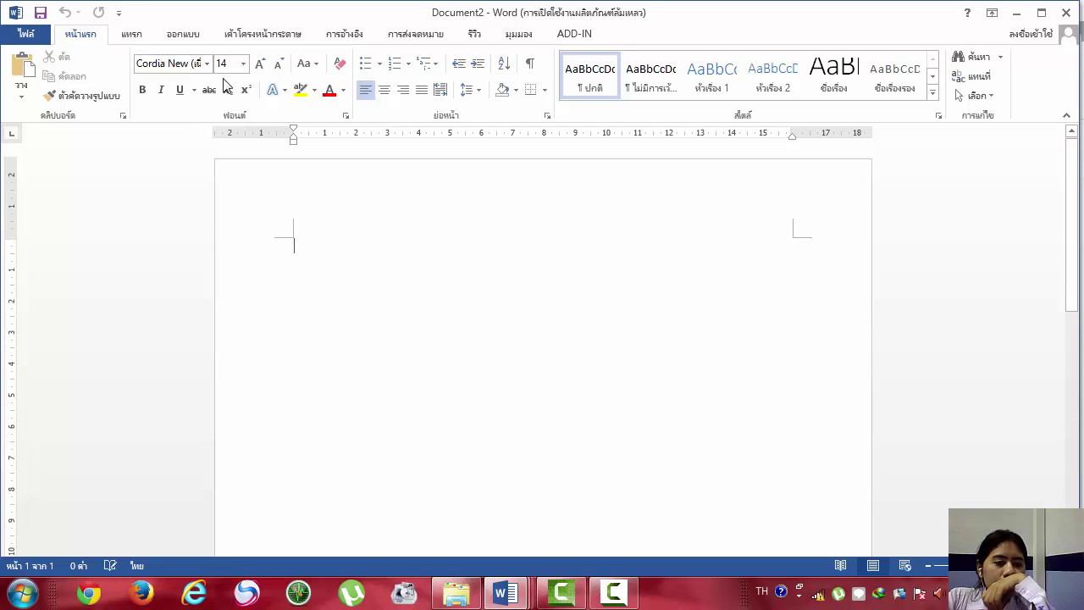
Type the Thai word นาน at the top of the page.
left_click(148, 97)
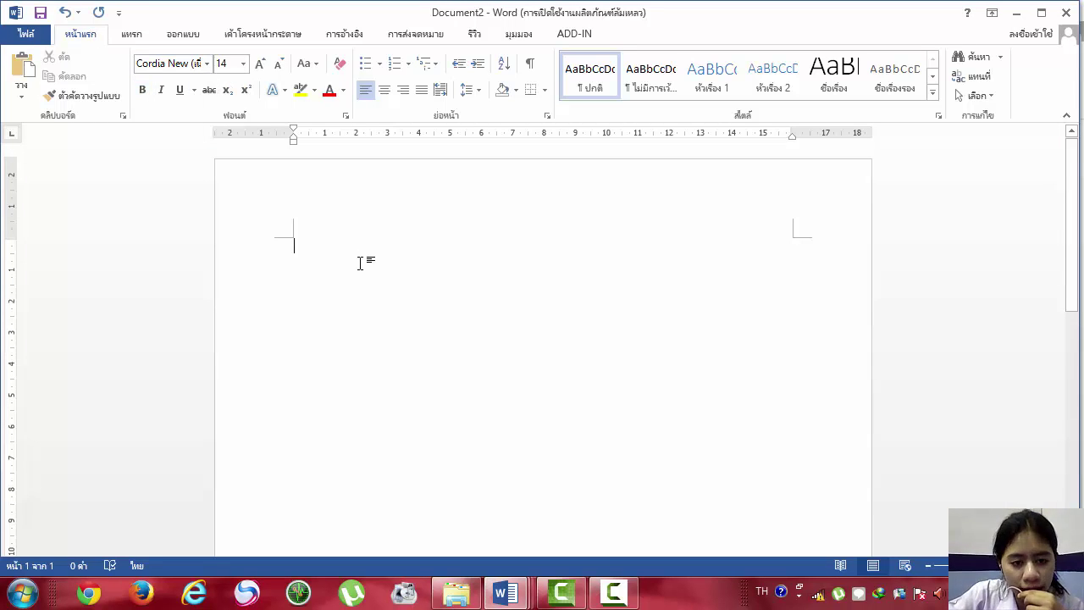
type("นาน")
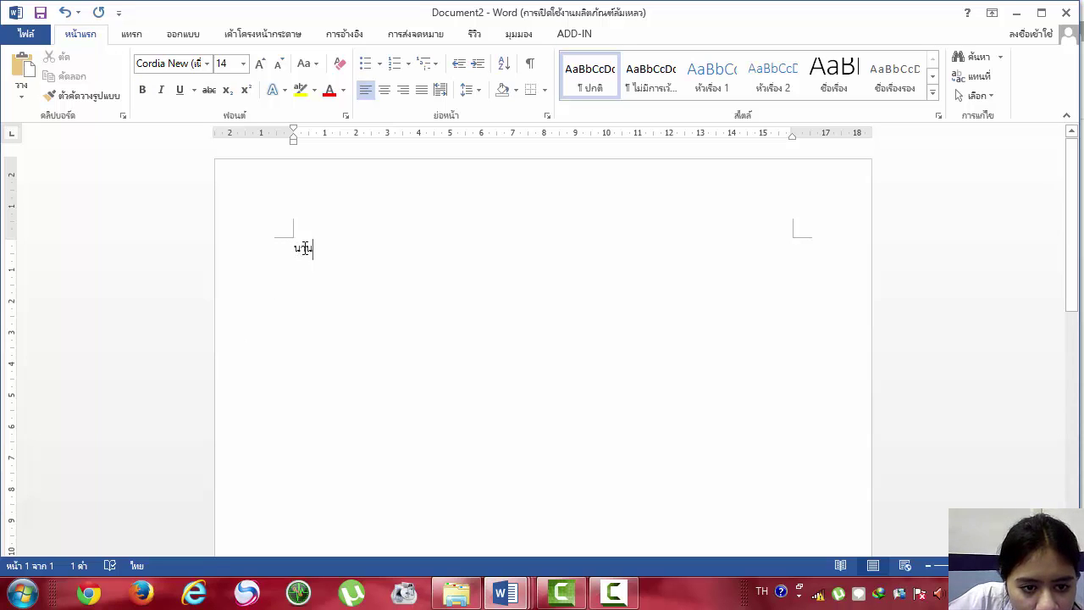
key("grave")
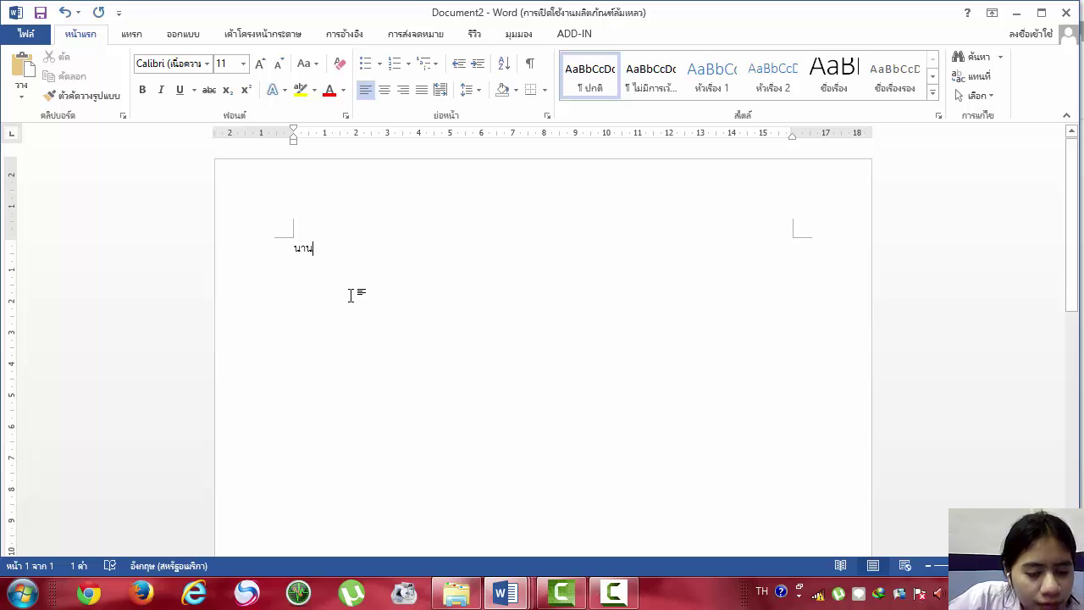
Make นาน bold and underlined, briefly applying and then removing italic.
left_click_drag(344, 249, 237, 212)
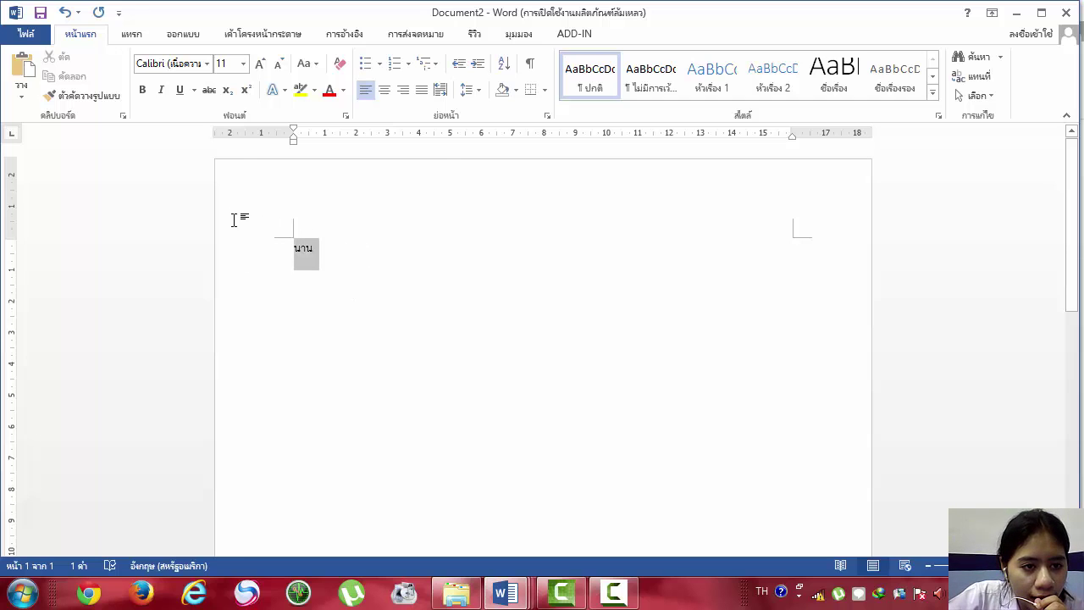
left_click(143, 94)
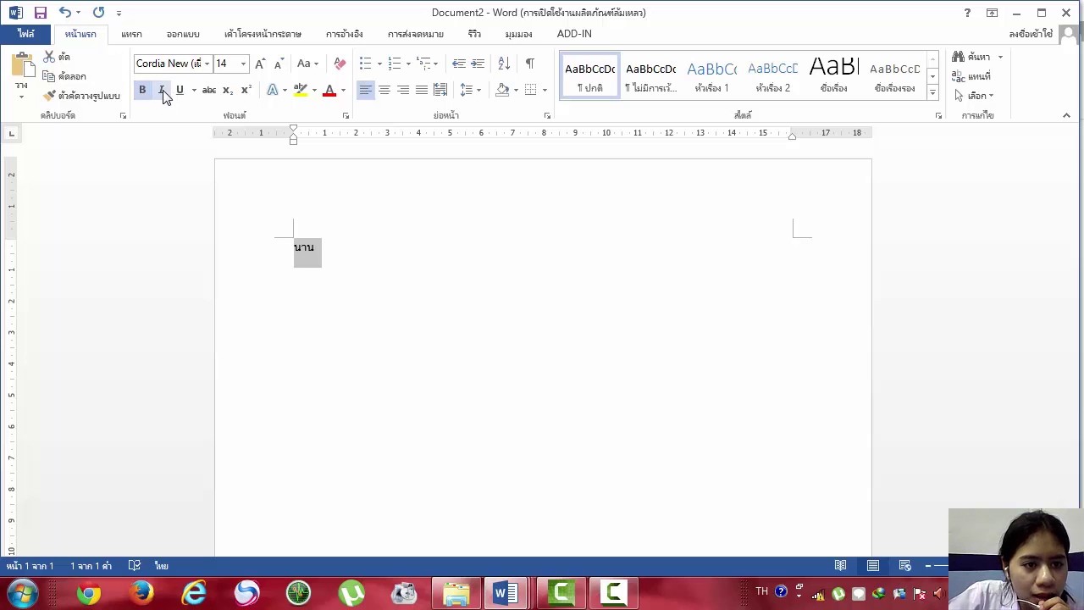
left_click(162, 92)
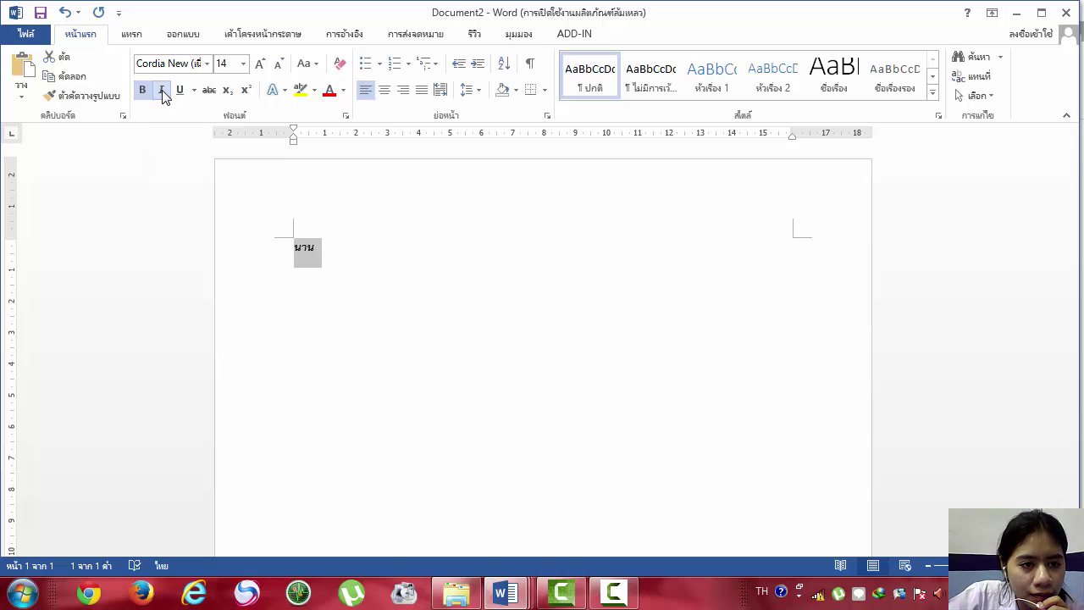
left_click(180, 91)
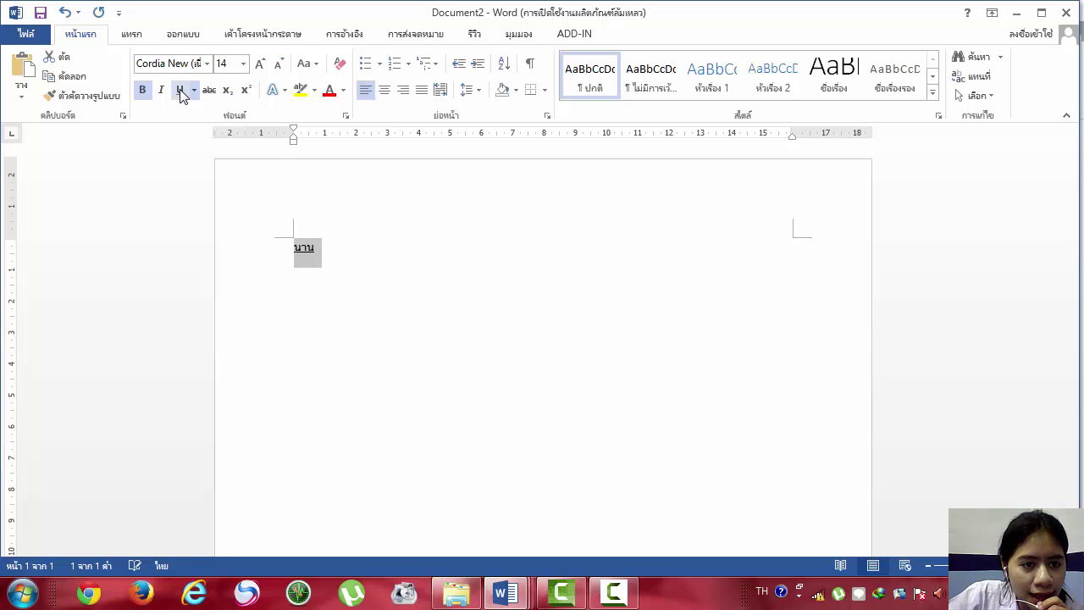
left_click(180, 91)
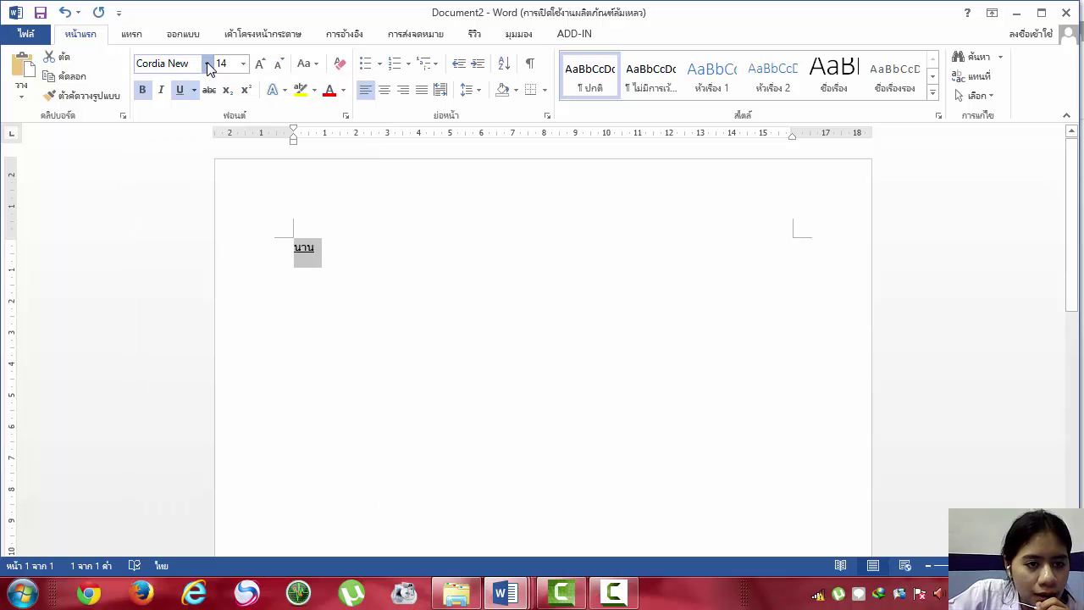
Set นาน in the Pahnto font at 22 point.
left_click(207, 65)
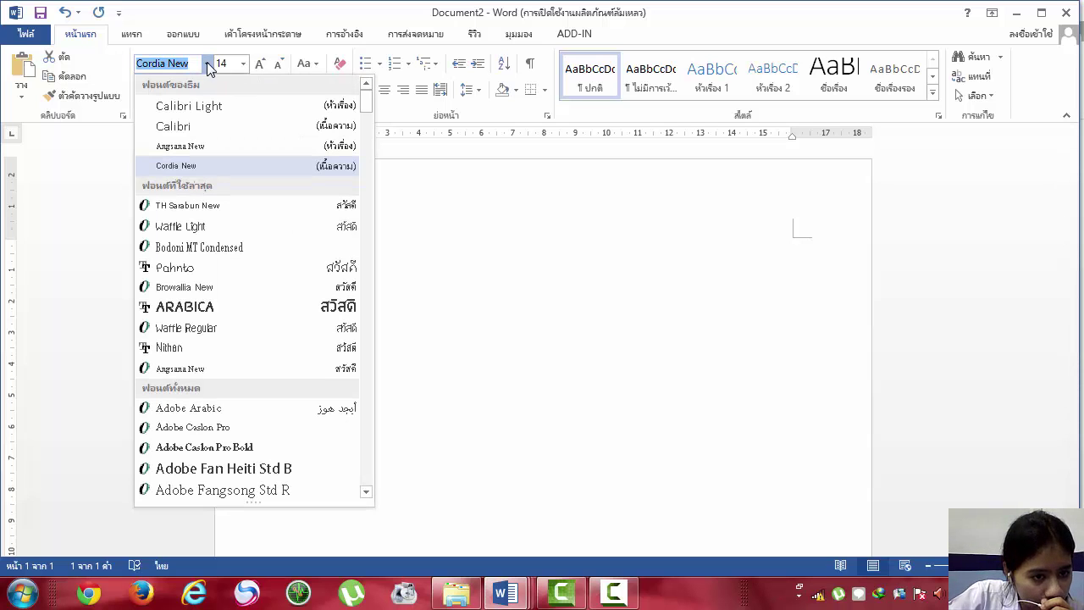
left_click(211, 266)
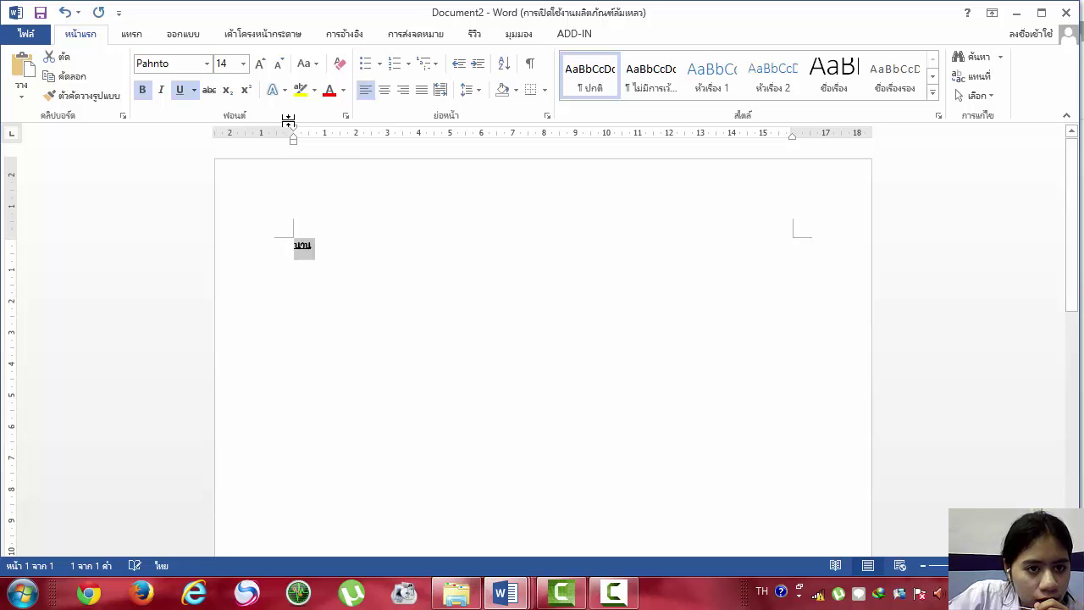
left_click(243, 63)
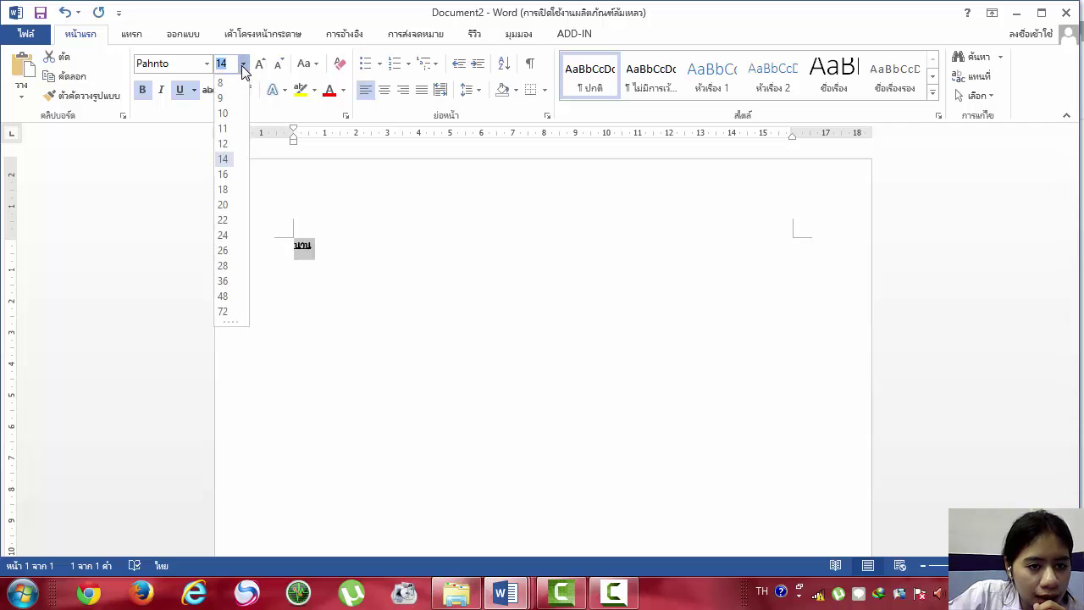
left_click(232, 220)
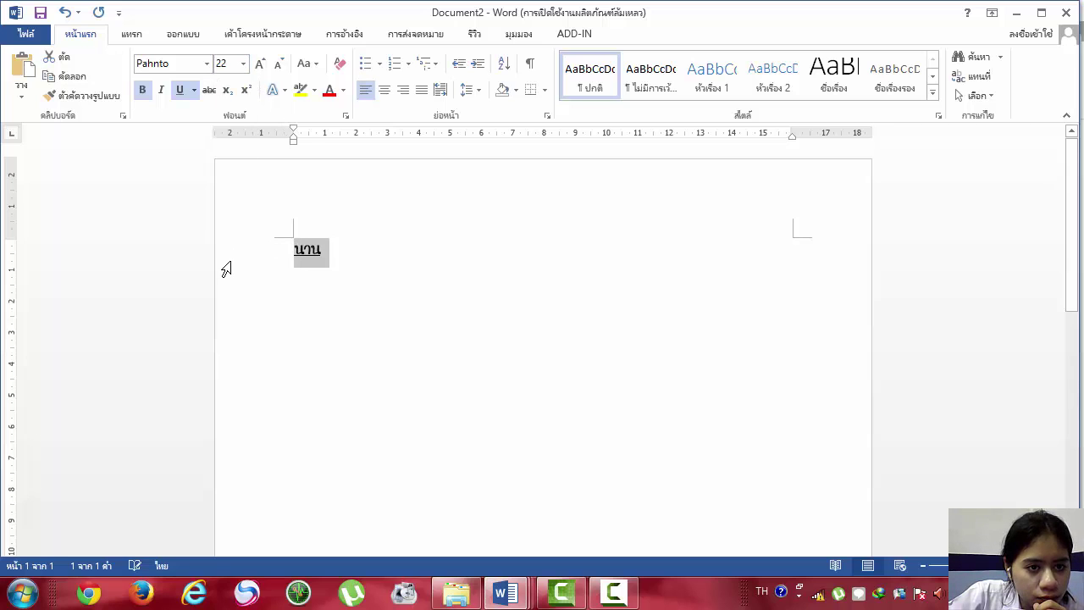
Enlarge the word to 72 point and colour it orange.
left_click(261, 65)
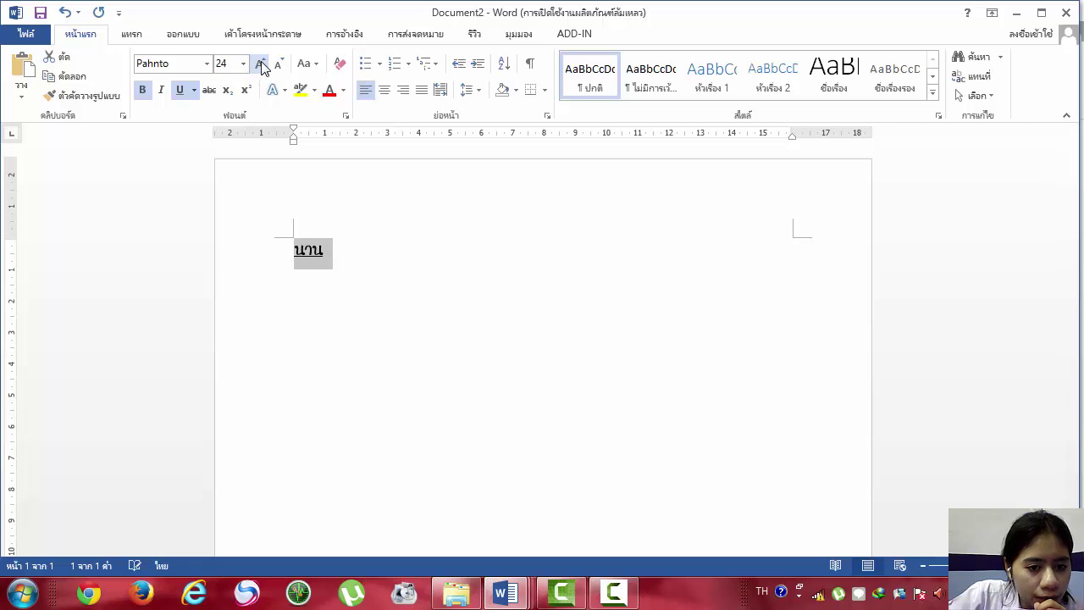
left_click(261, 65)
left_click(260, 65)
left_click(261, 65)
left_click(261, 65)
left_click(261, 65)
left_click(261, 65)
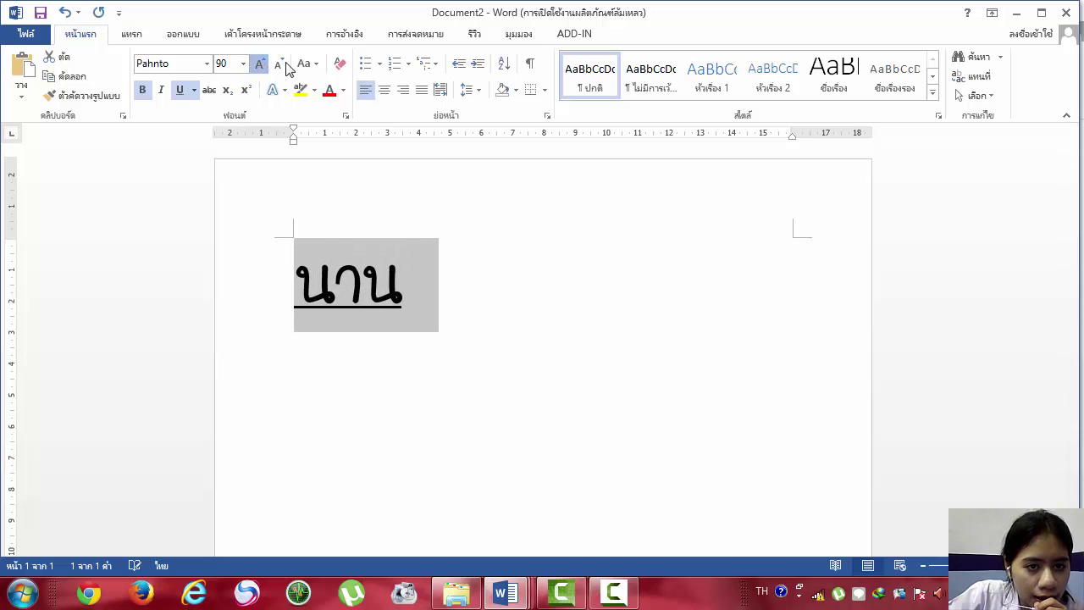
left_click(279, 66)
left_click(279, 65)
left_click(280, 65)
left_click(279, 66)
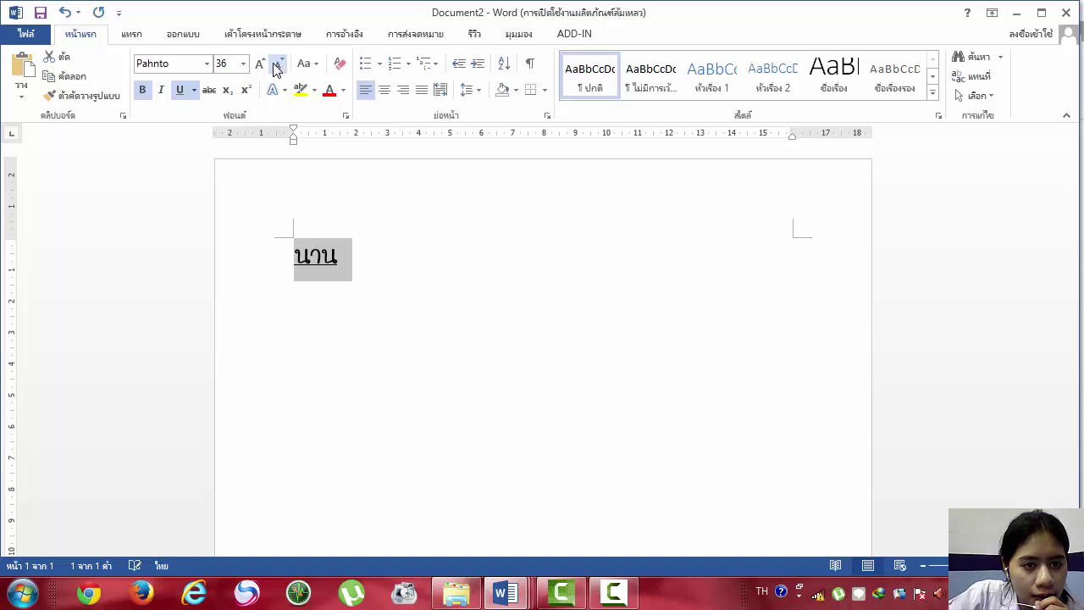
left_click(257, 65)
left_click(257, 65)
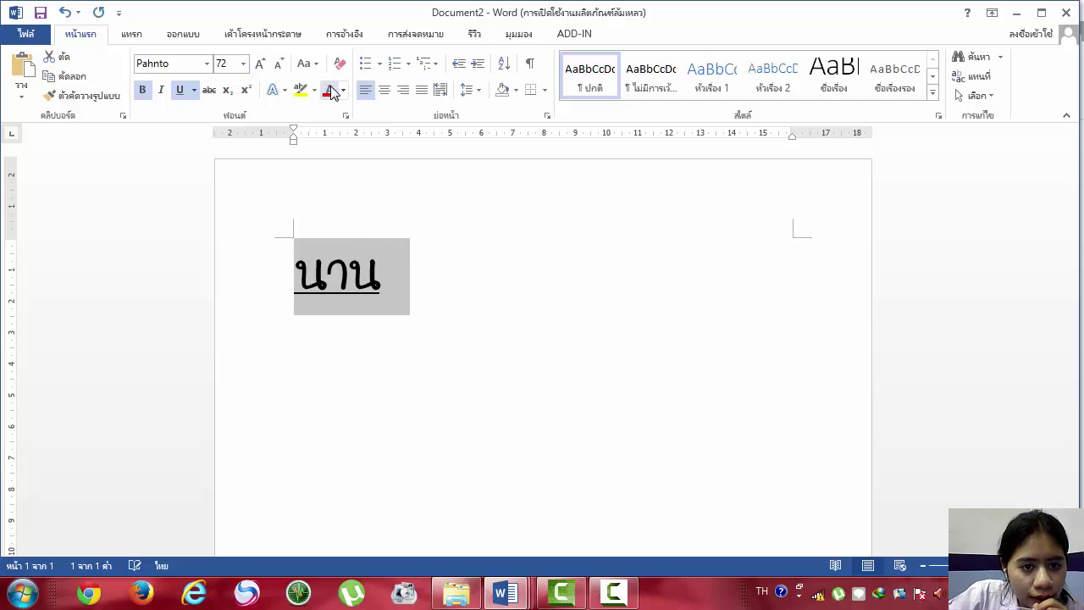
left_click(343, 91)
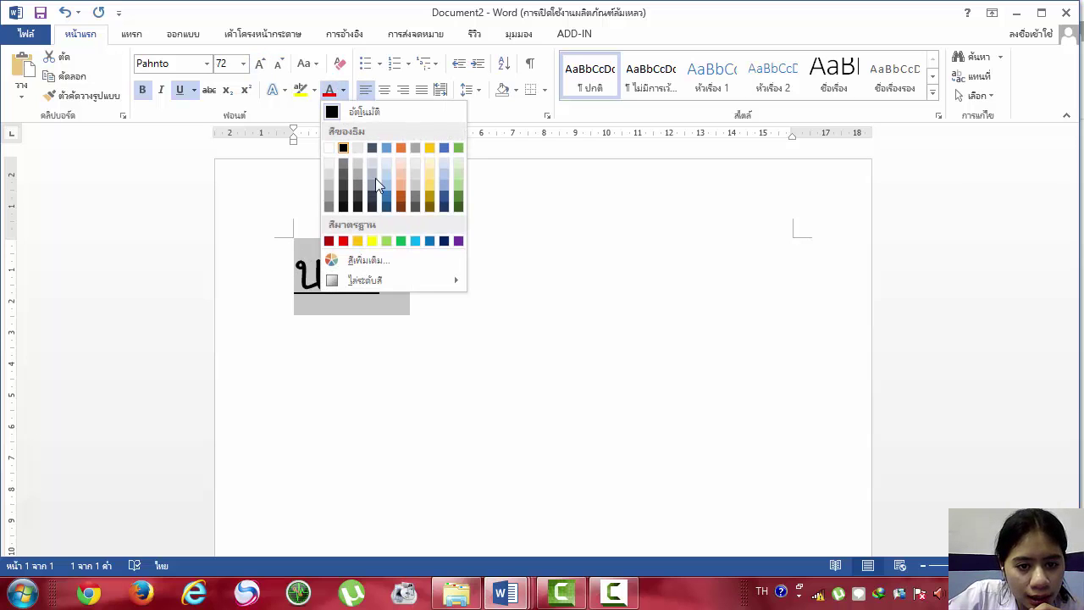
left_click(400, 202)
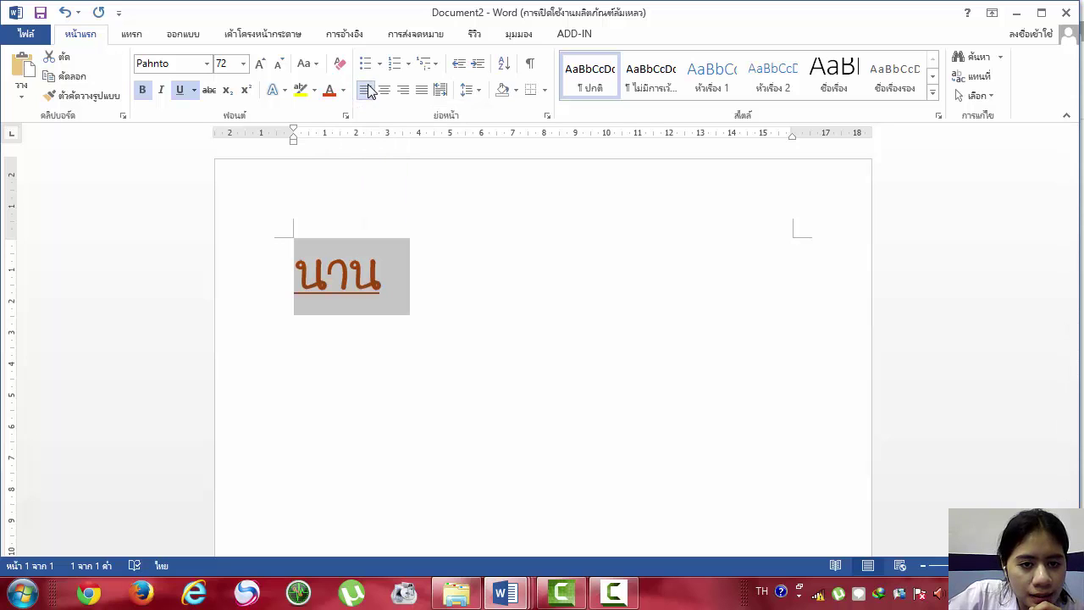
Try justified, centred and left alignment, then leave นาน right-aligned.
left_click(418, 92)
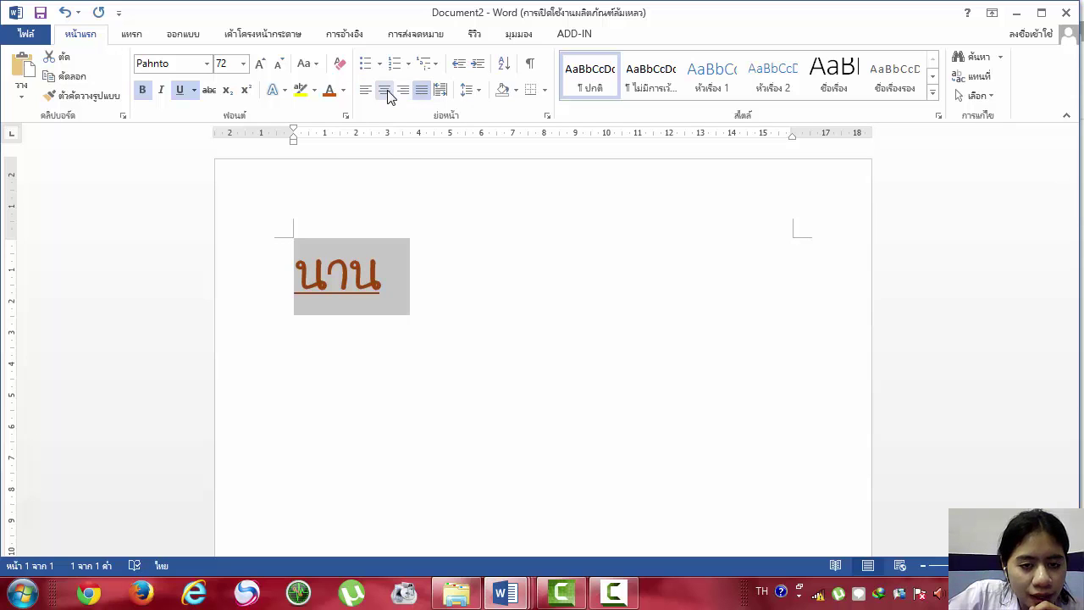
left_click(386, 92)
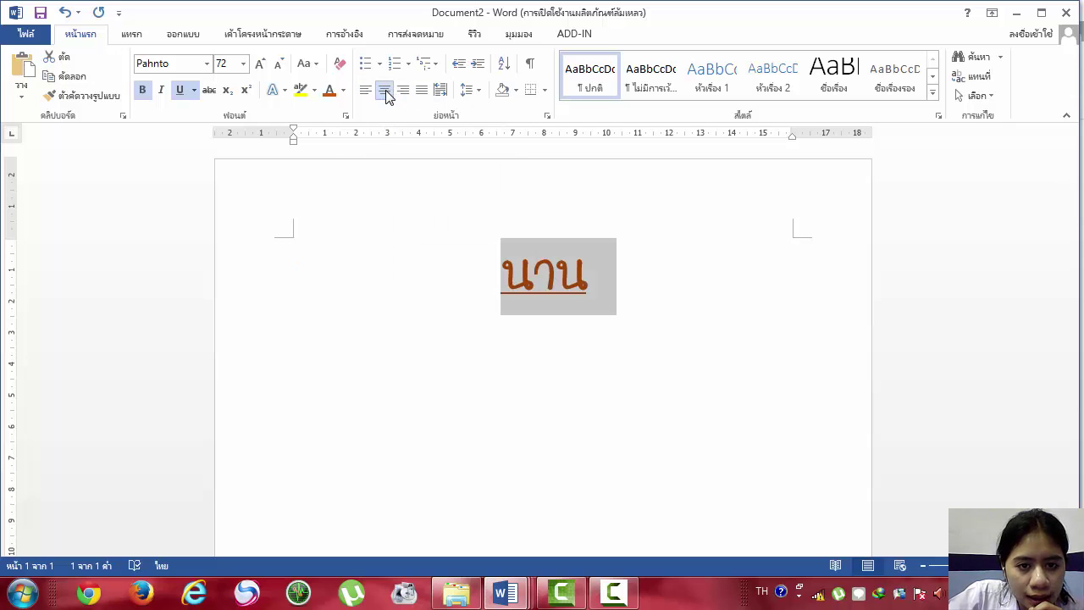
left_click(404, 92)
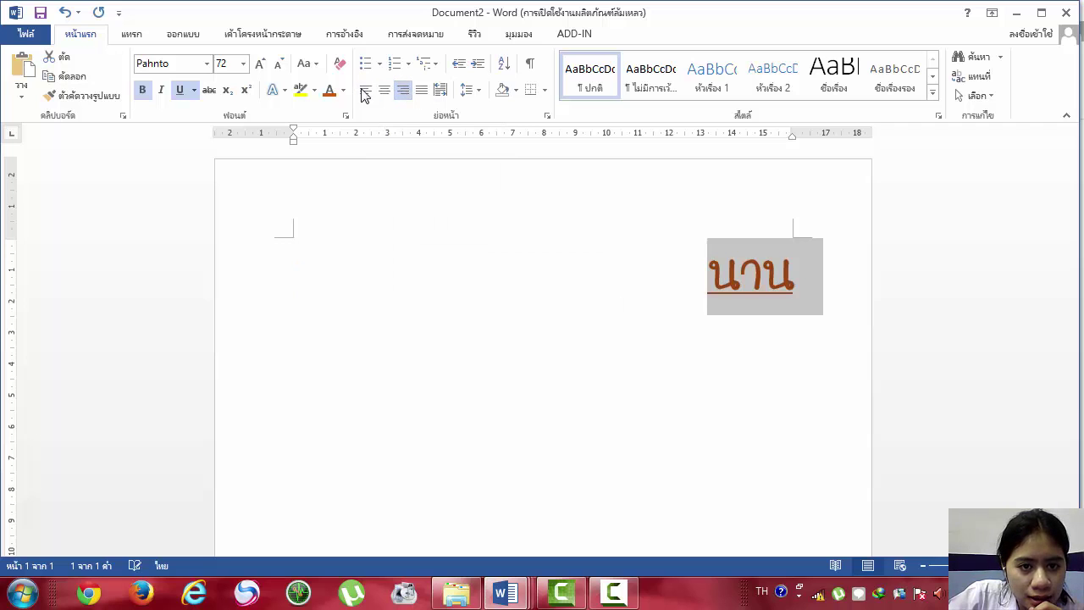
left_click(366, 91)
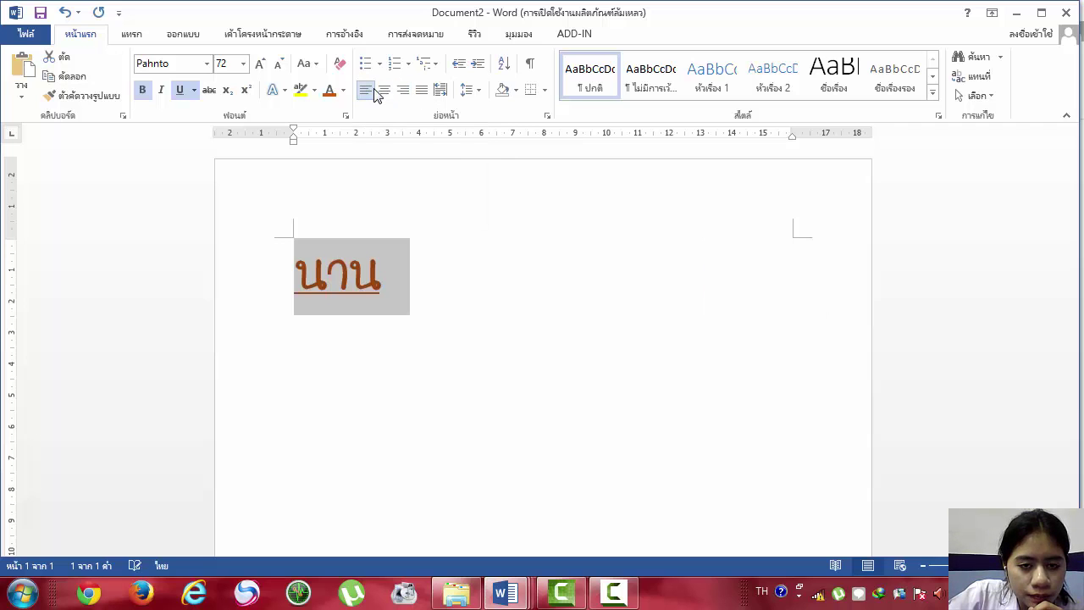
left_click(387, 93)
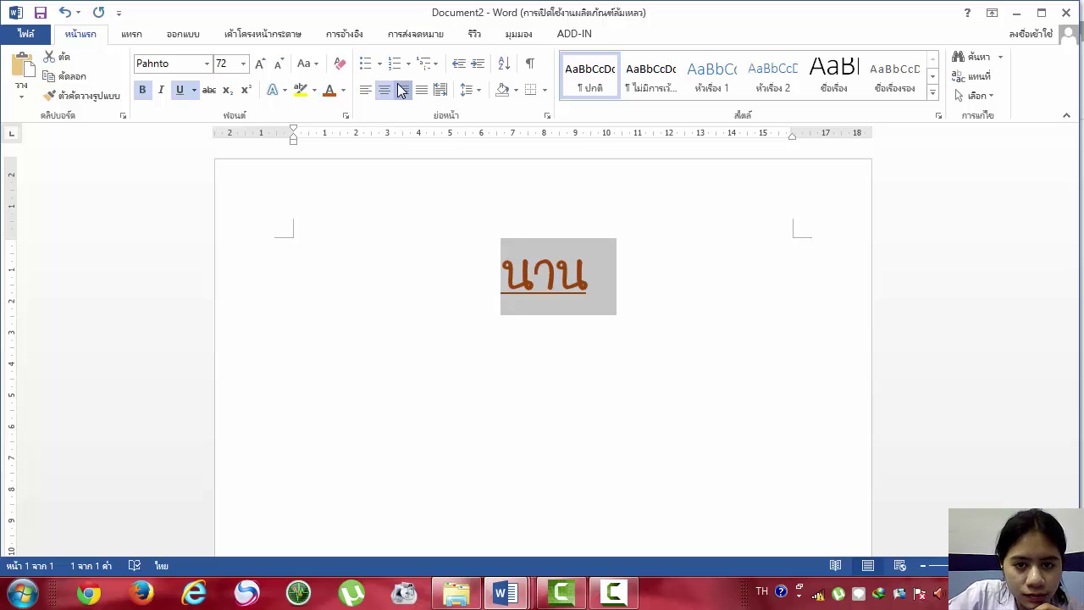
left_click(401, 90)
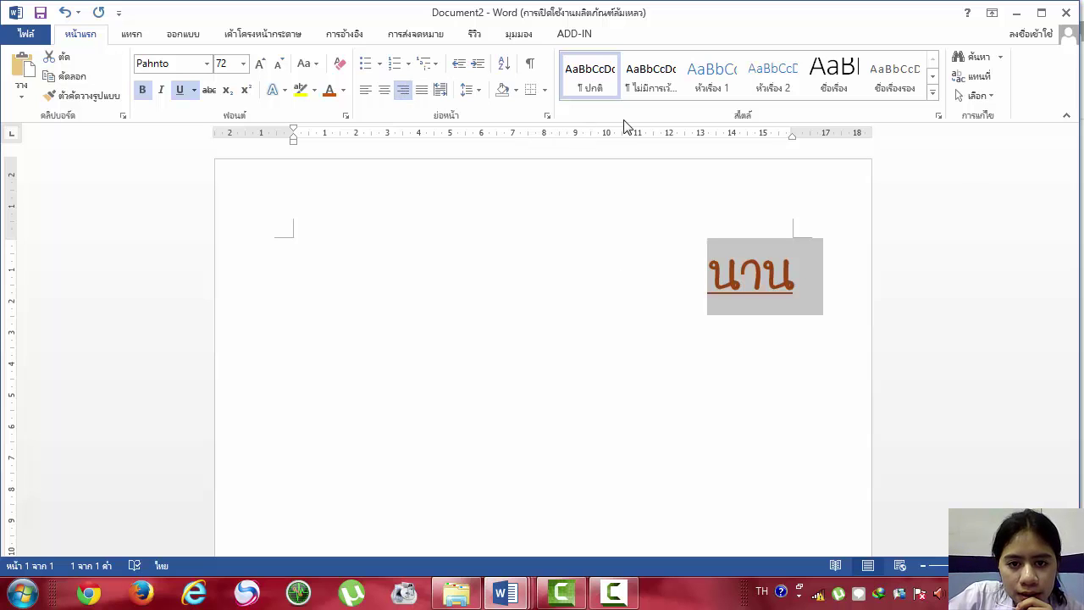
Set a left tab stop at 2.5 cm for the นาน paragraph.
left_click(546, 117)
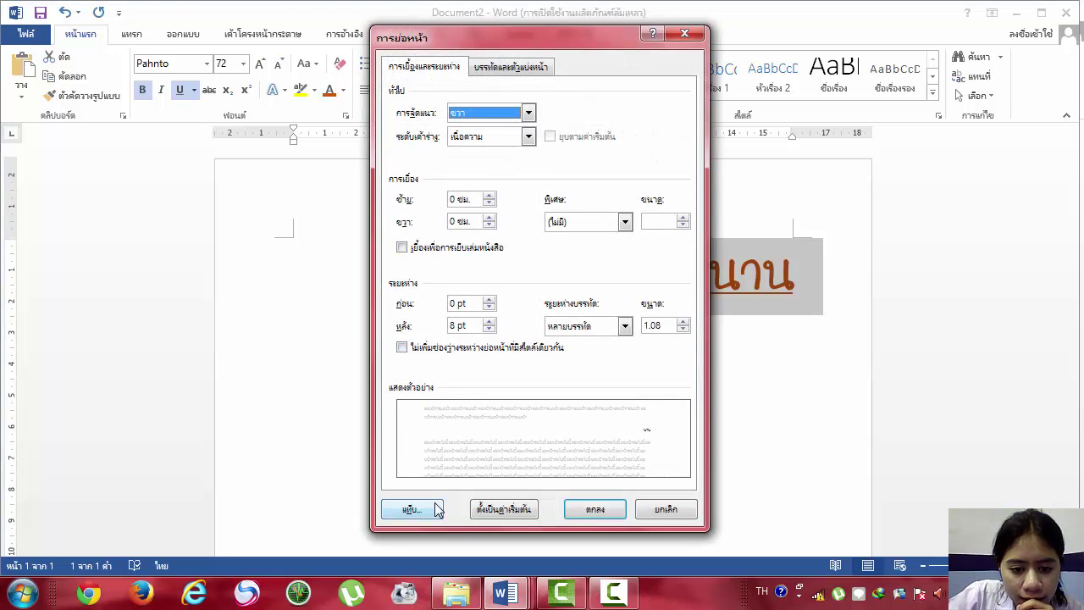
left_click(411, 508)
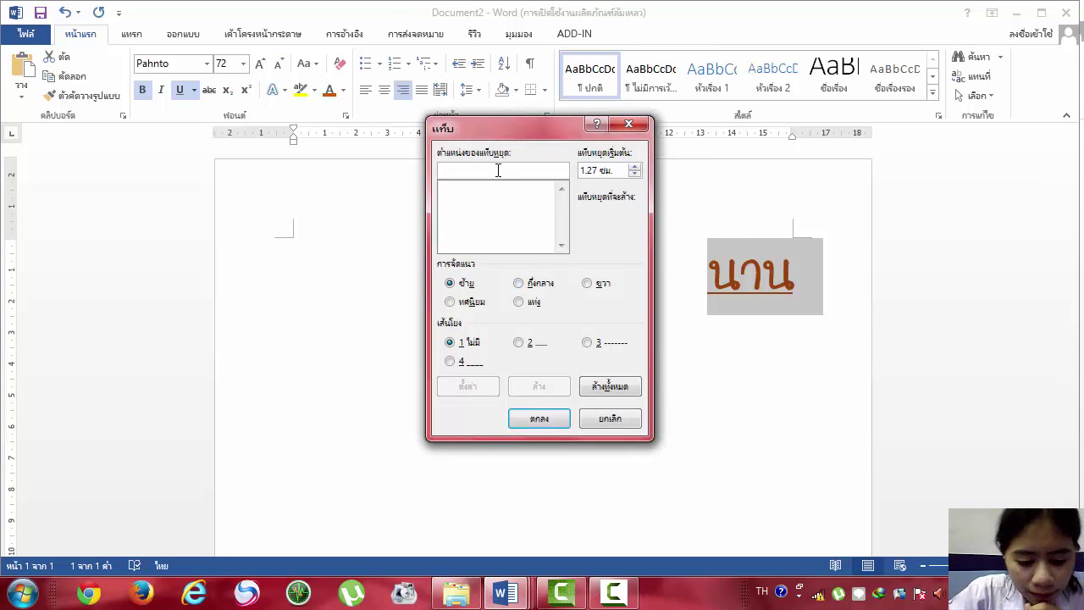
type("2.5")
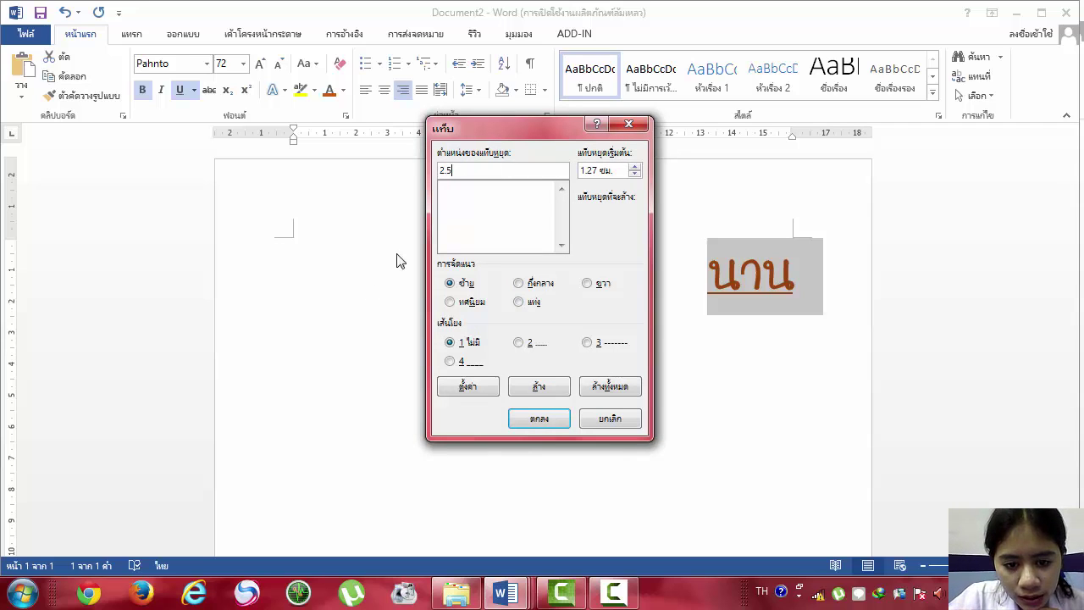
left_click(467, 387)
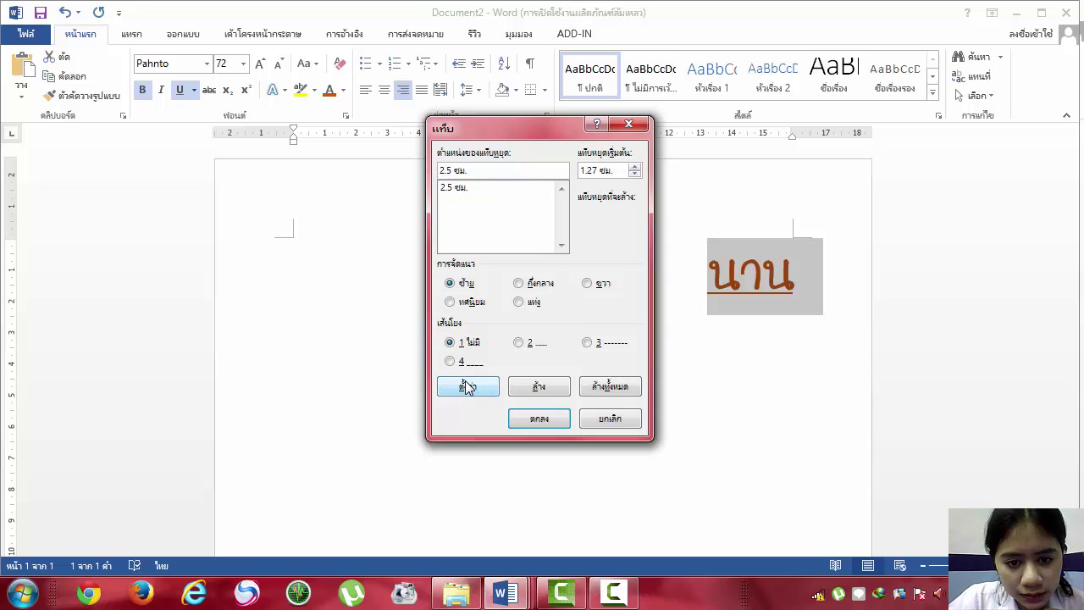
left_click(528, 420)
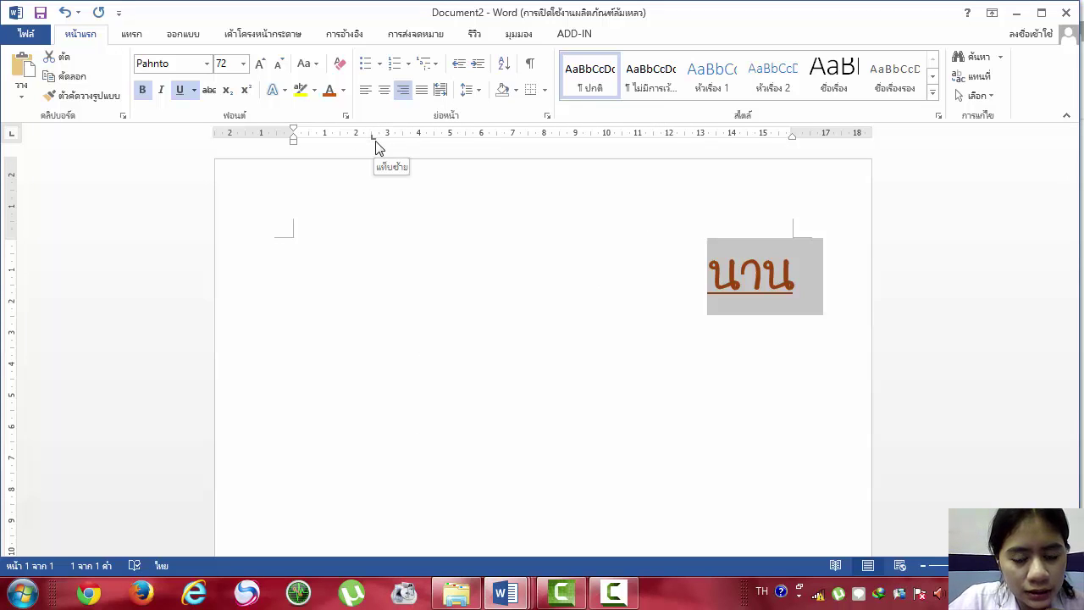
Set the top margin to 2.6 cm in Page Setup, keeping portrait orientation.
left_click(256, 41)
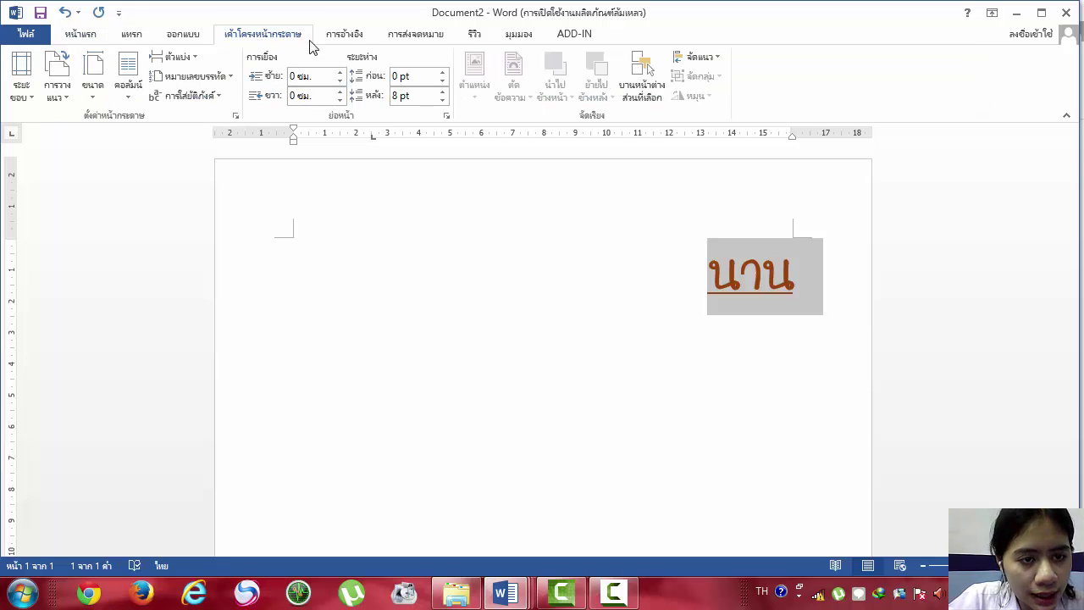
left_click(236, 117)
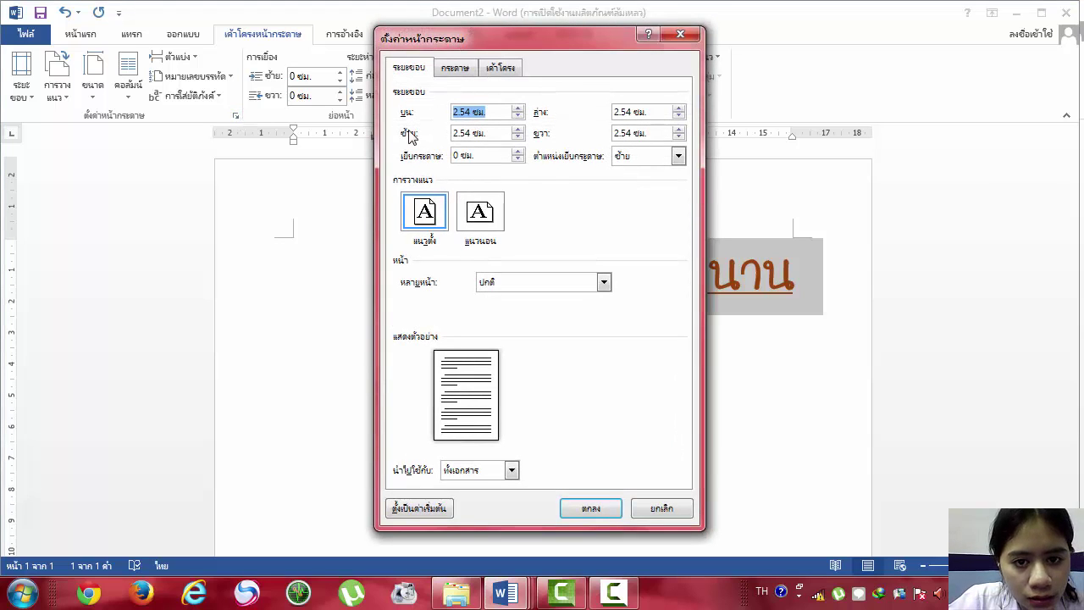
left_click(517, 115)
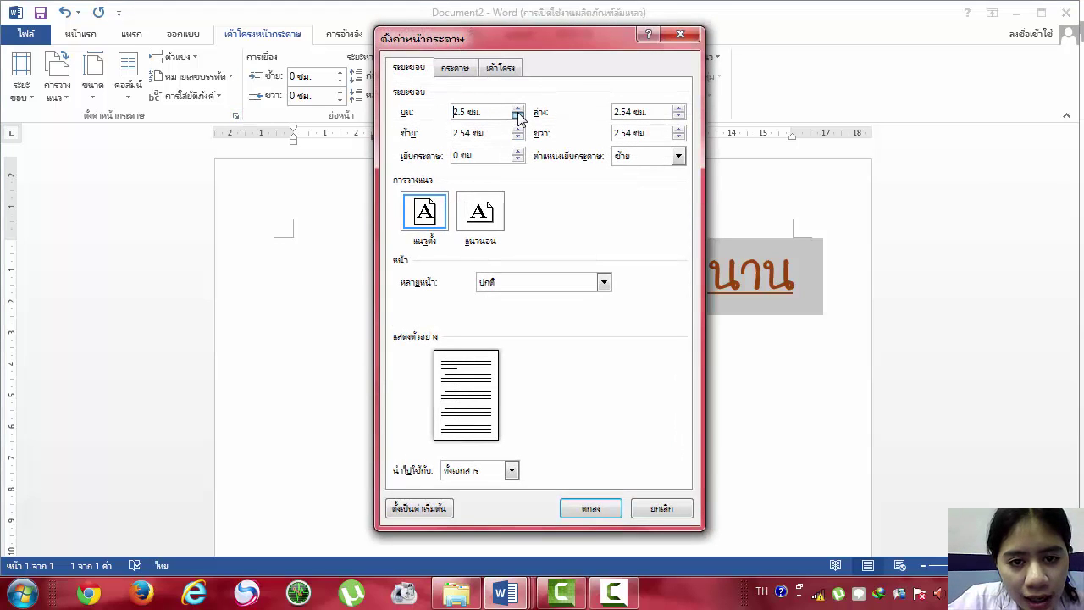
left_click(518, 114)
left_click(517, 110)
left_click(517, 110)
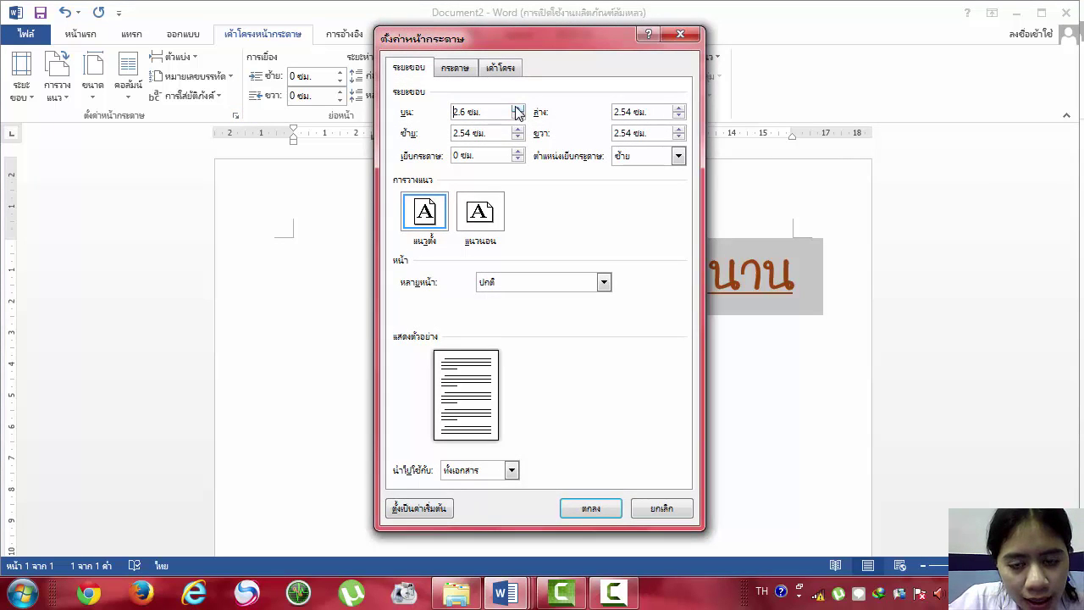
left_click(517, 110)
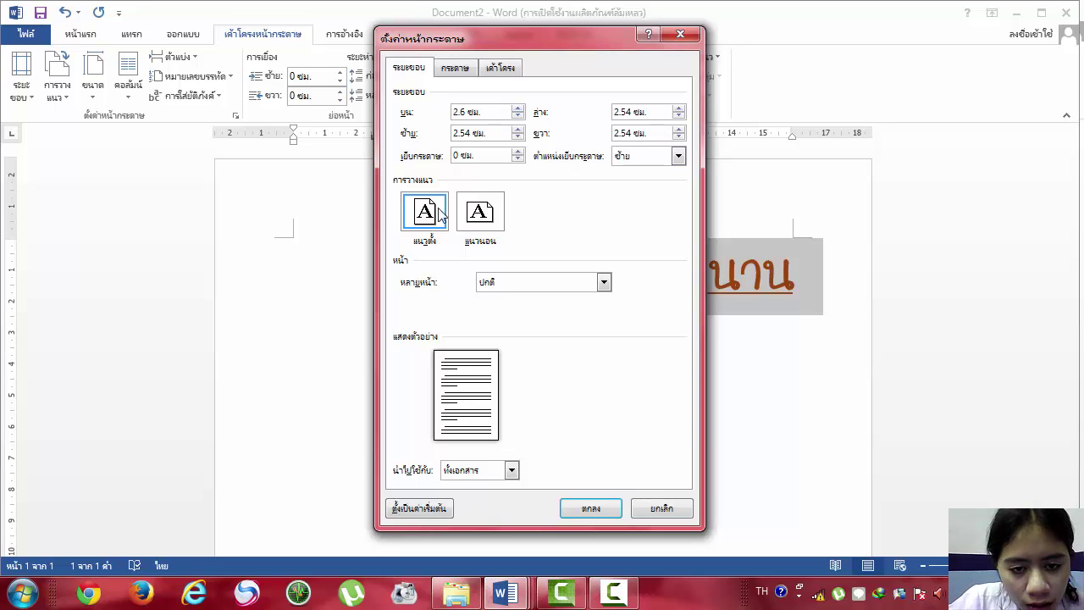
left_click(493, 218)
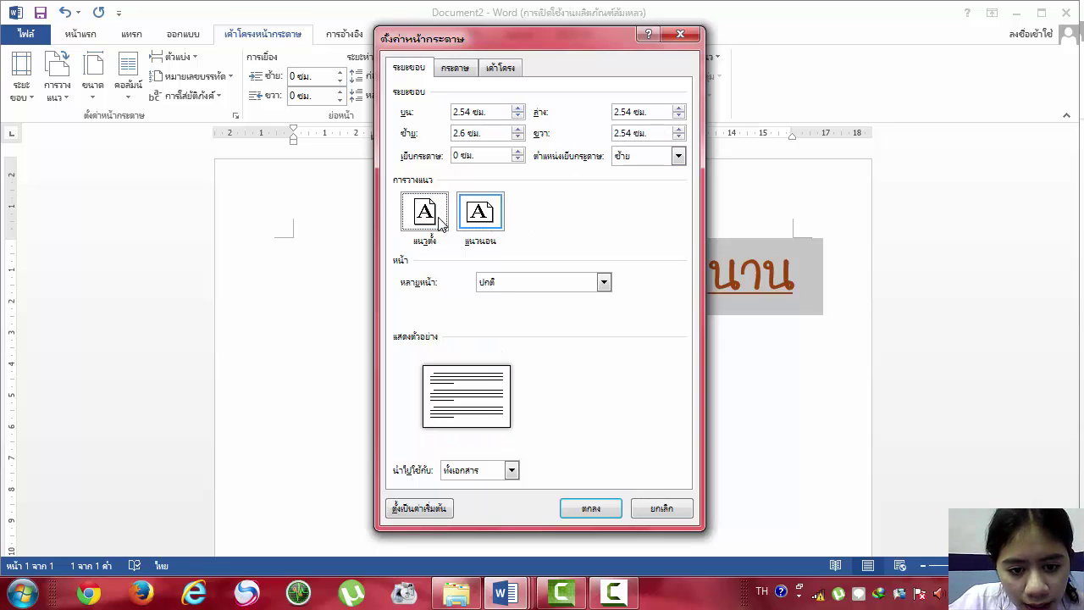
left_click(443, 222)
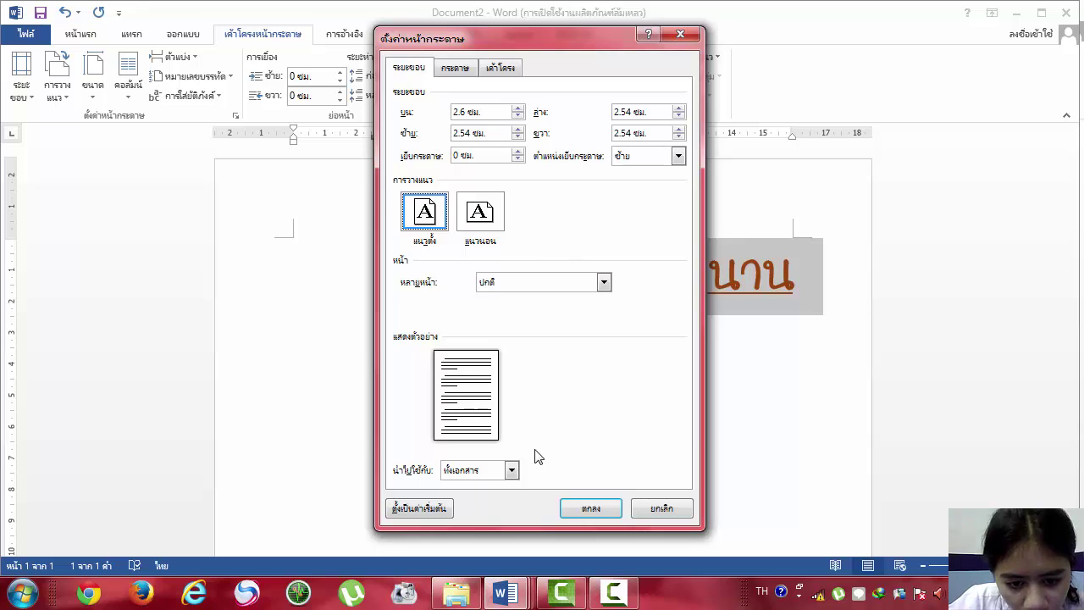
left_click(588, 509)
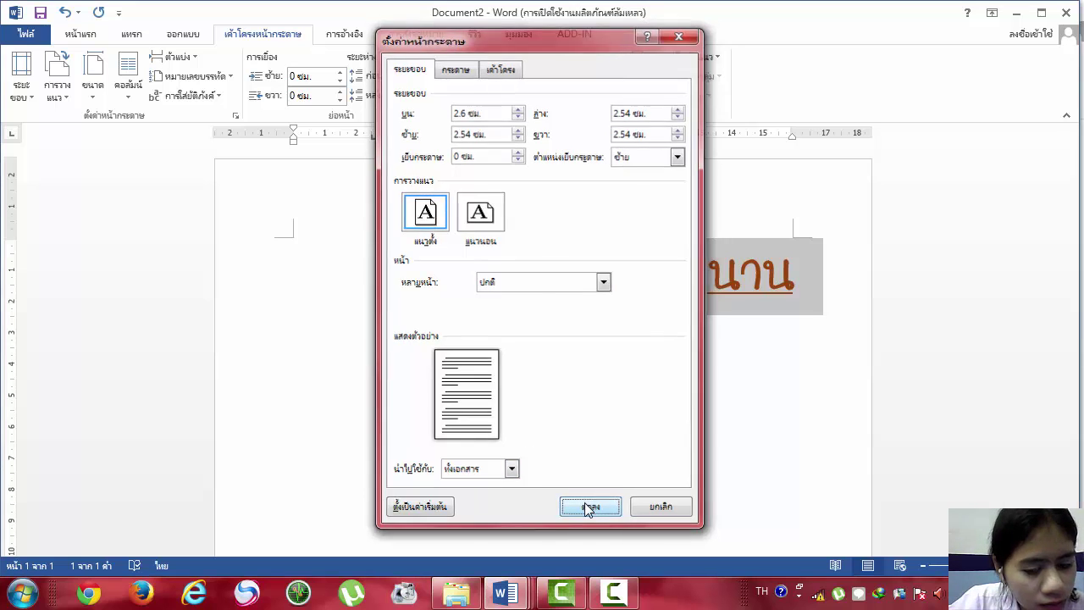